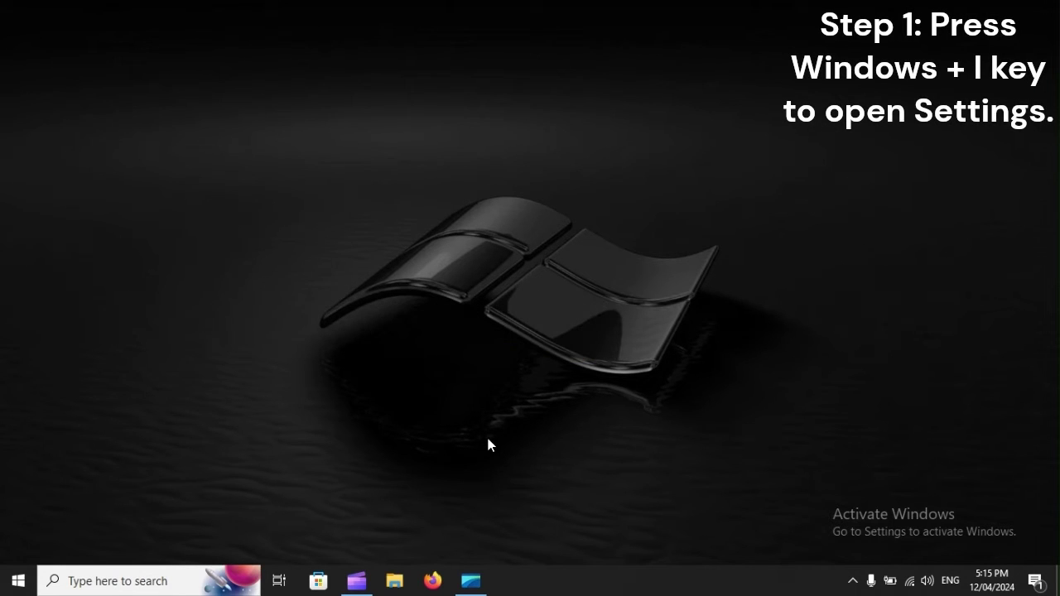
# Step: Go to Settings > Devices > Mouse and scroll down to Related settings
pyautogui.press('super+i')
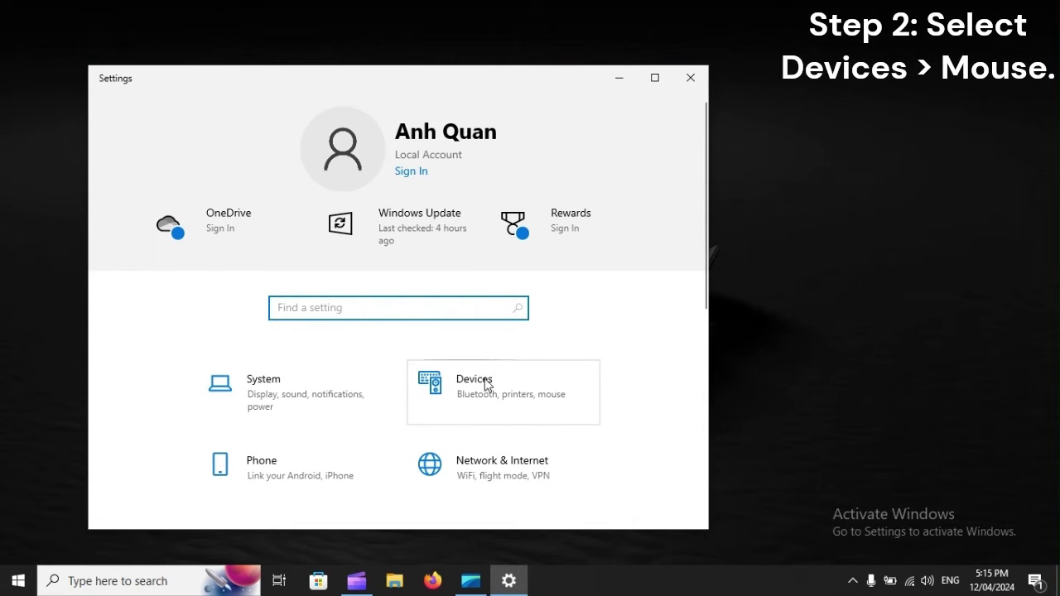
pyautogui.click(532, 383)
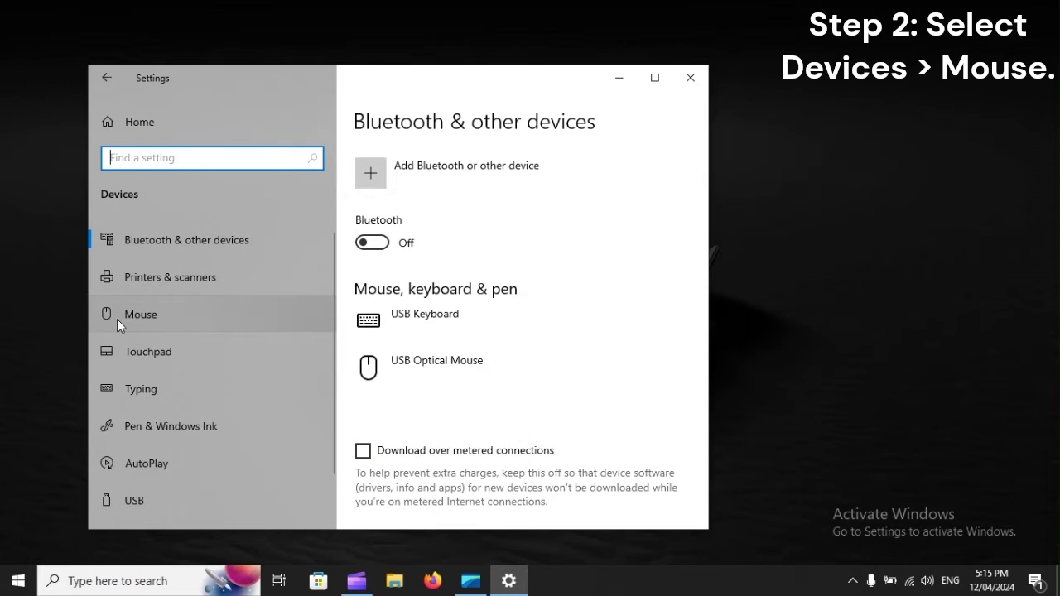
pyautogui.click(158, 319)
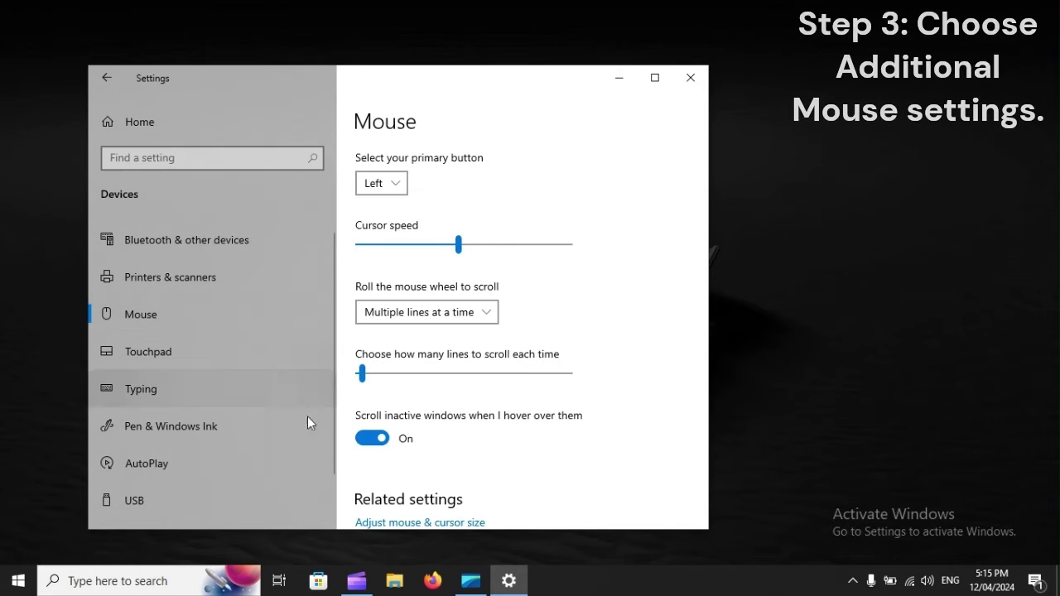
pyautogui.scroll(-3, 628, 433)
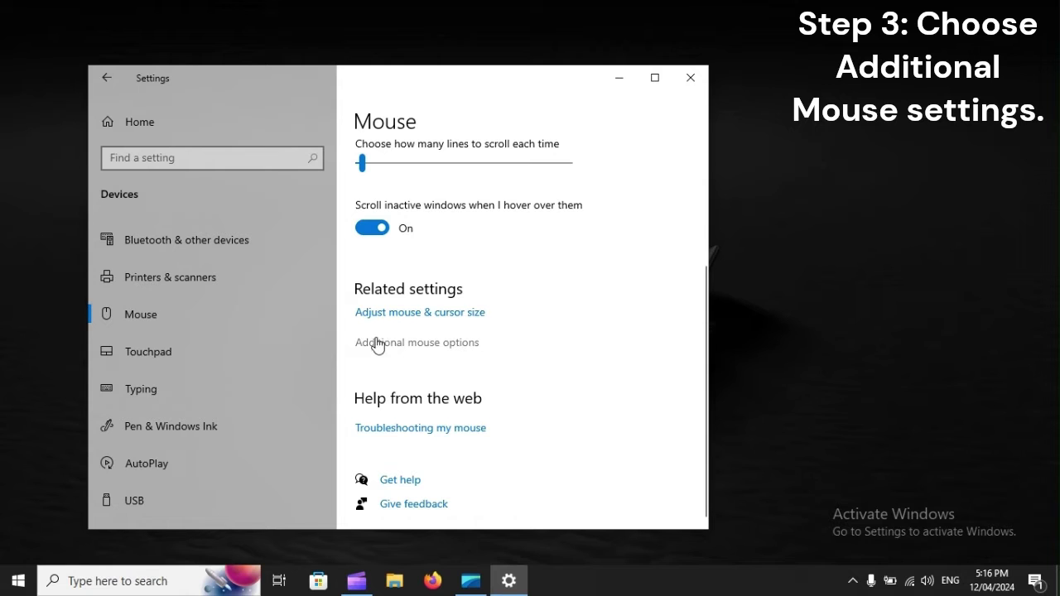
# Step: Open Additional mouse options and review the Pointers, Pointer Options, Wheel and Hardware tabs
pyautogui.click(443, 347)
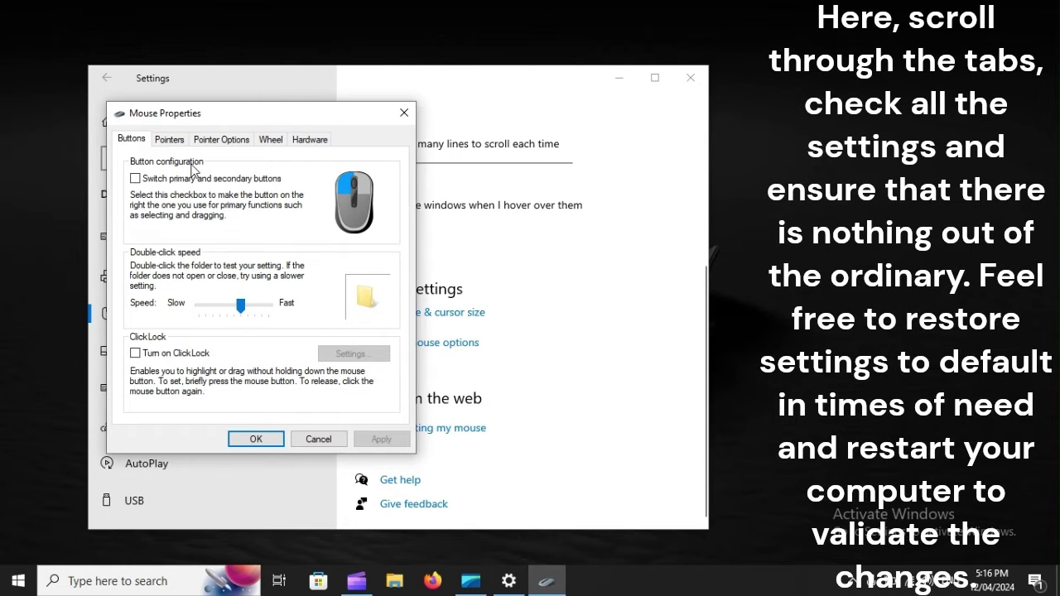
pyautogui.click(170, 141)
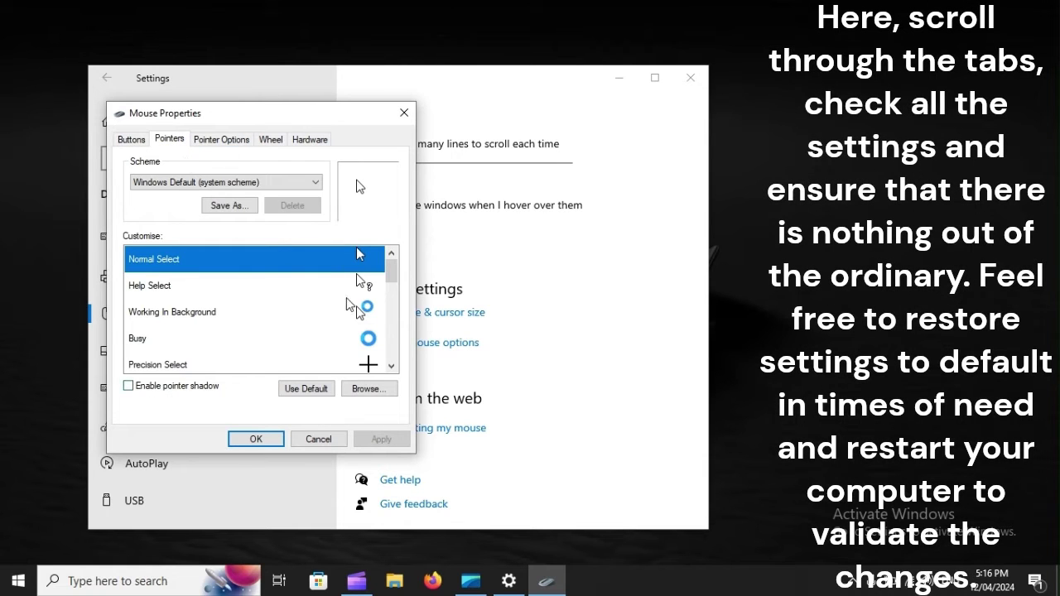
pyautogui.click(225, 141)
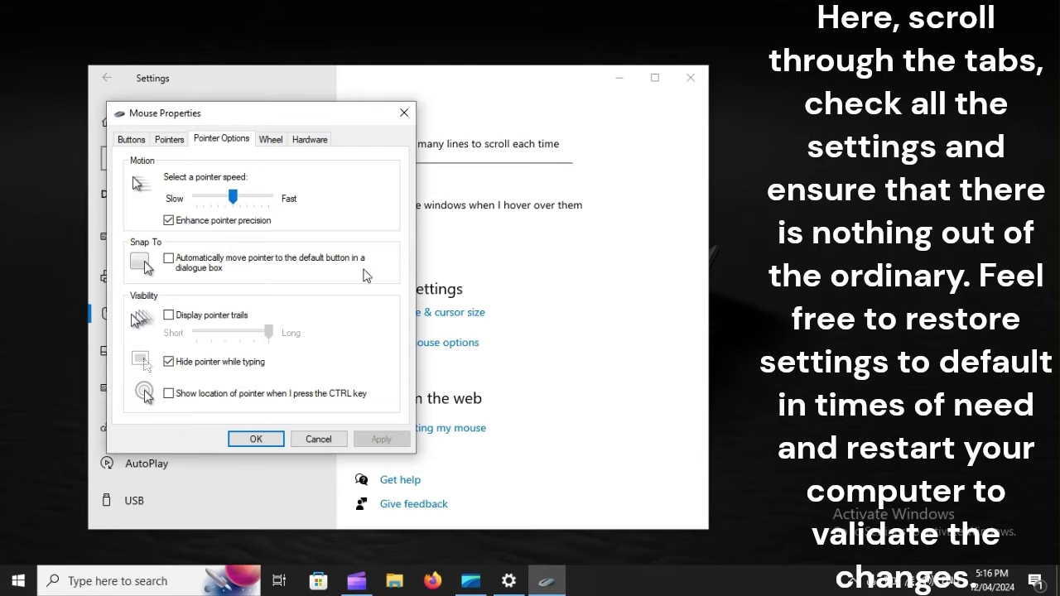
pyautogui.click(274, 140)
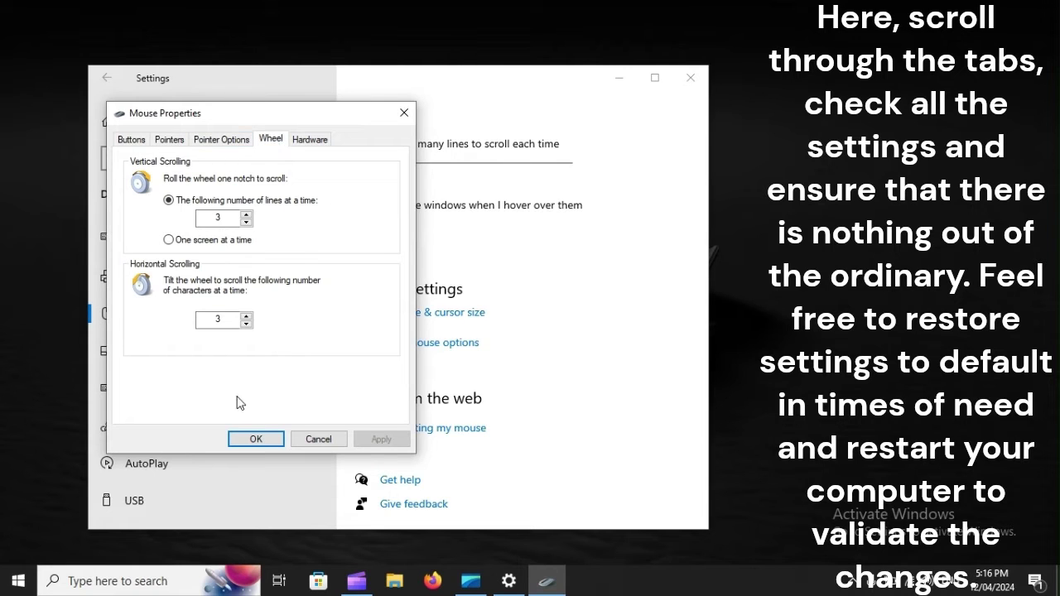
pyautogui.click(313, 140)
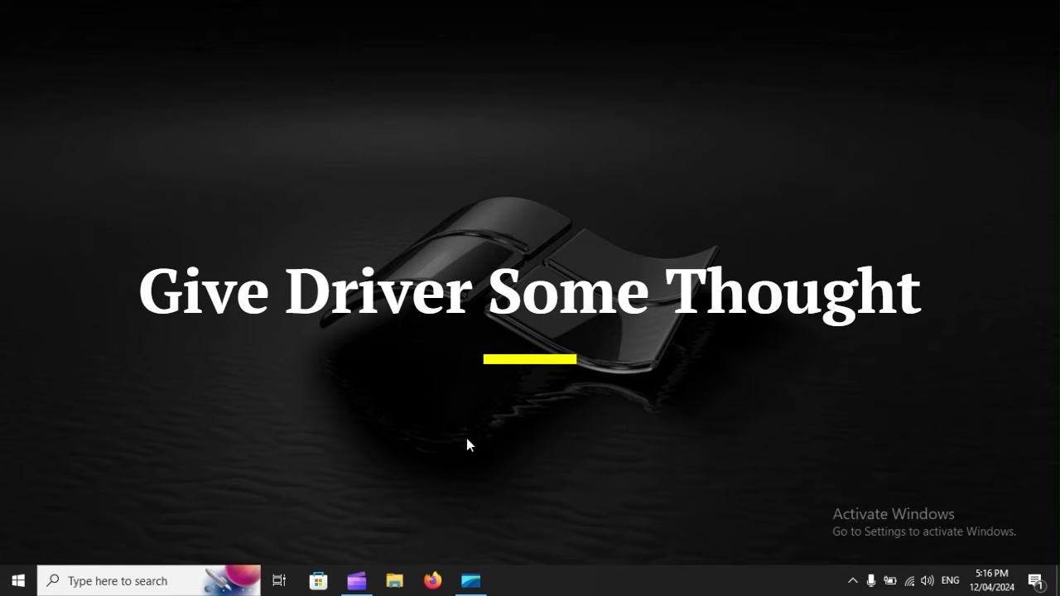
# Step: Launch Device Manager and open Properties for the first HID-compliant mouse under Mice and other pointing devices
pyautogui.press('super+x')
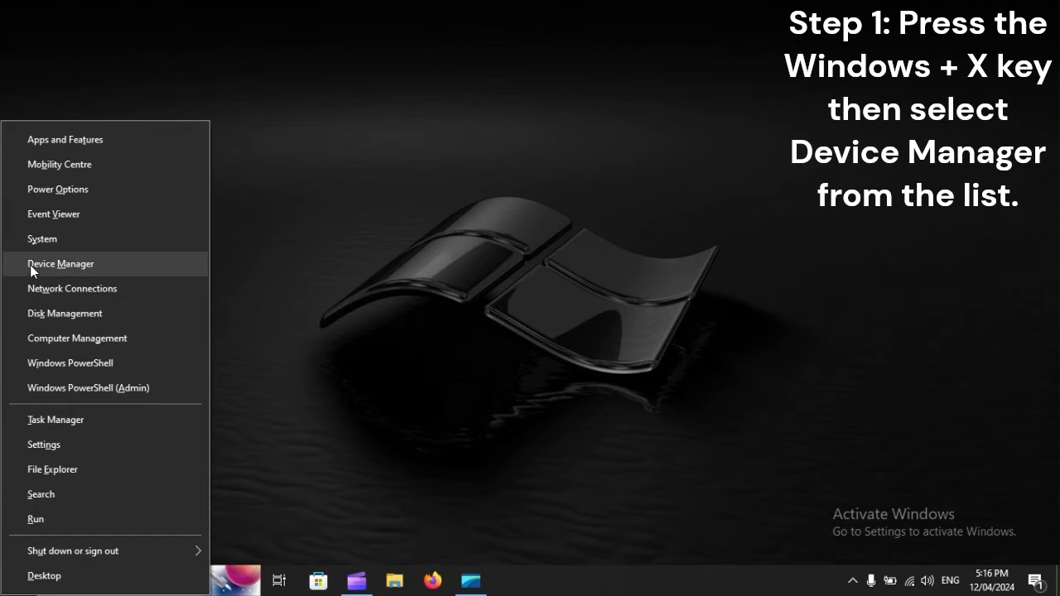
pyautogui.click(97, 265)
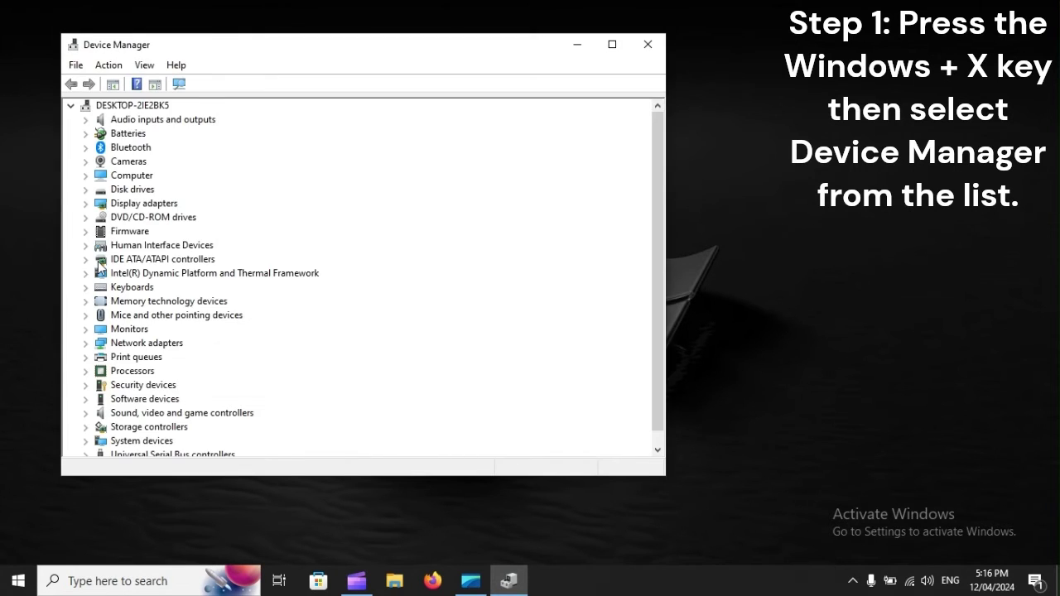
pyautogui.click(227, 320)
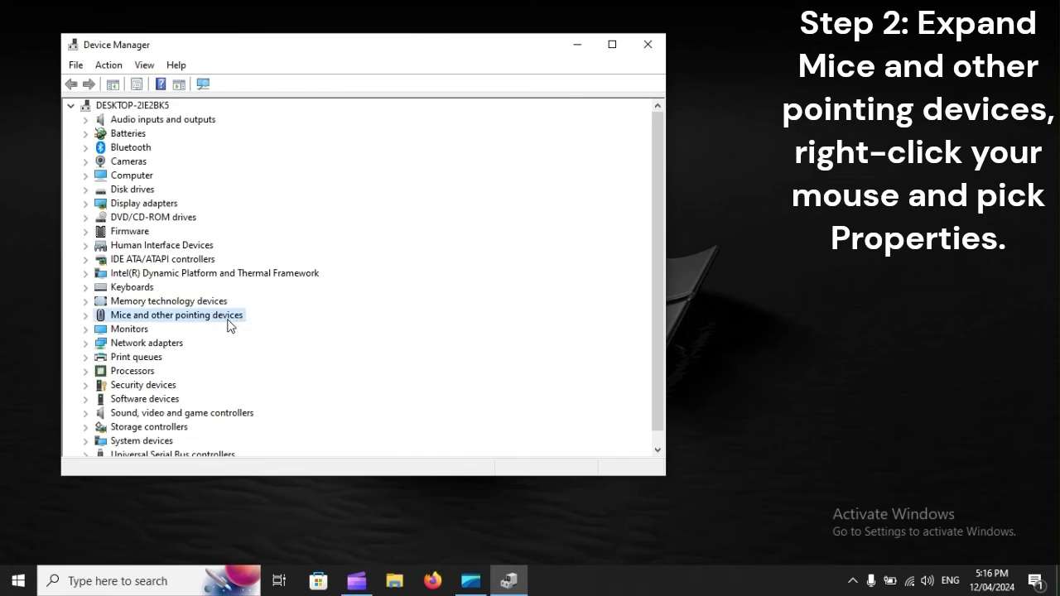
pyautogui.click(85, 316)
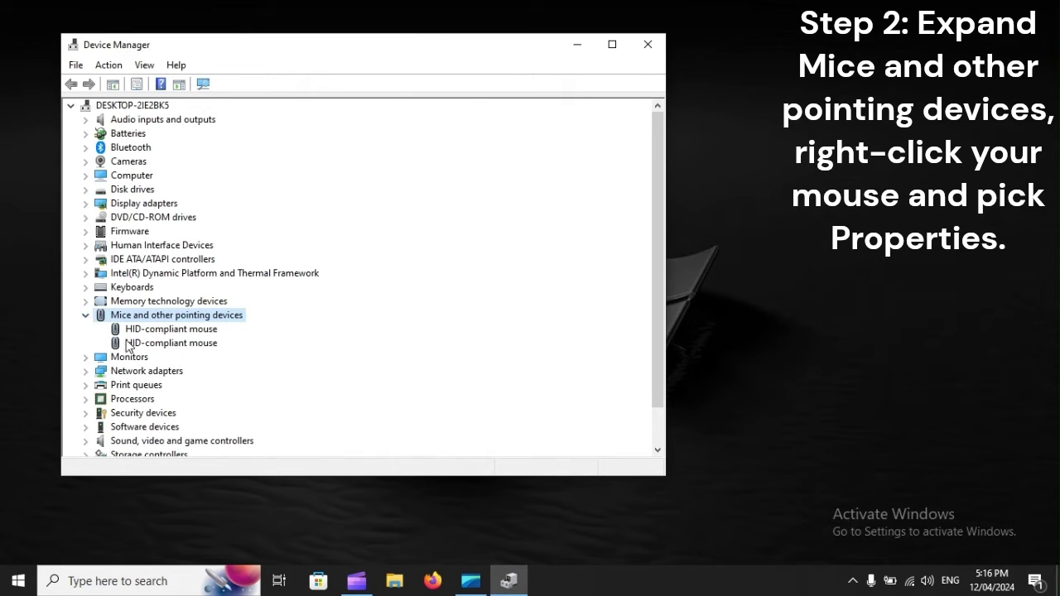
pyautogui.click(157, 331)
pyautogui.rightClick(156, 331)
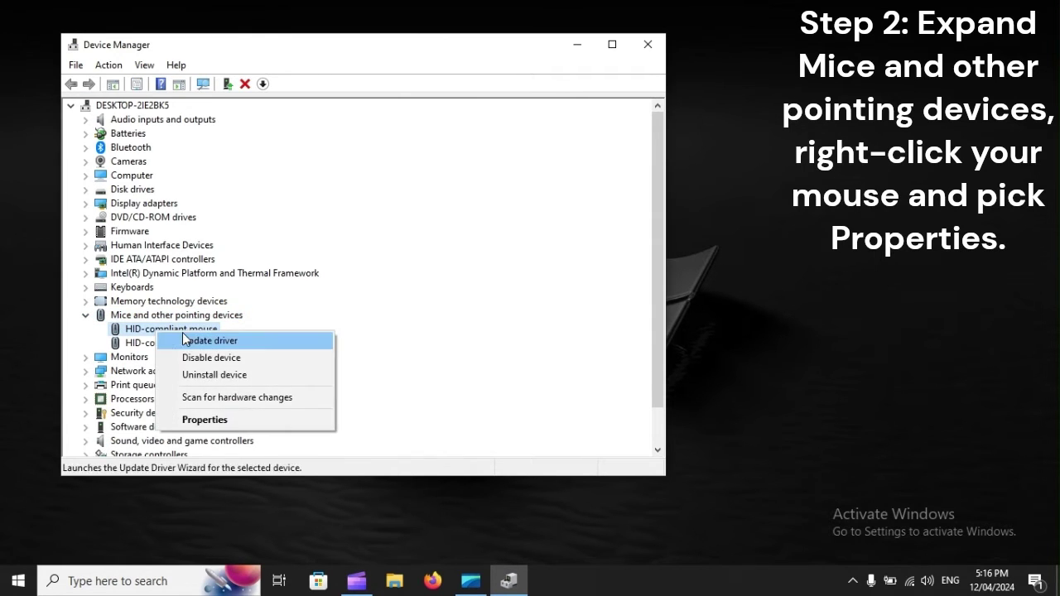
pyautogui.click(208, 420)
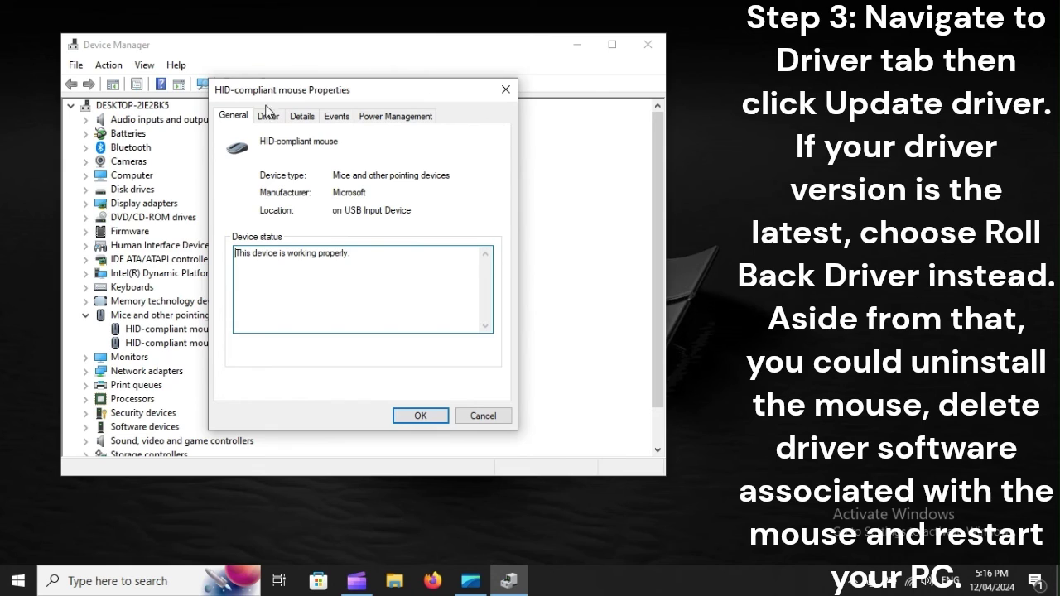
# Step: Check the HID-compliant mouse's Driver tab, then restart from the Start menu's Power options
pyautogui.click(266, 114)
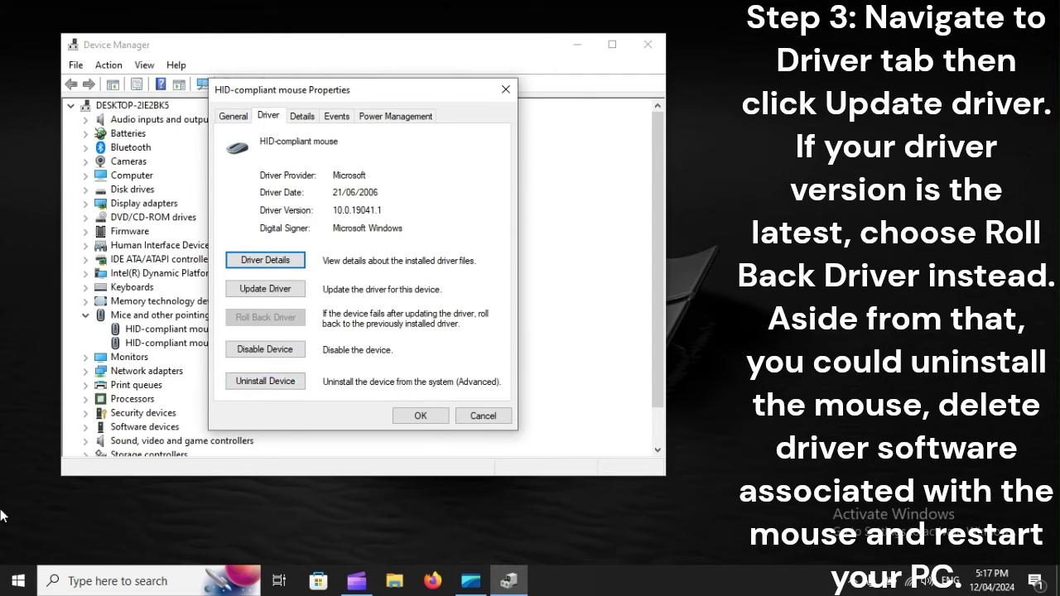
pyautogui.click(18, 581)
pyautogui.click(25, 553)
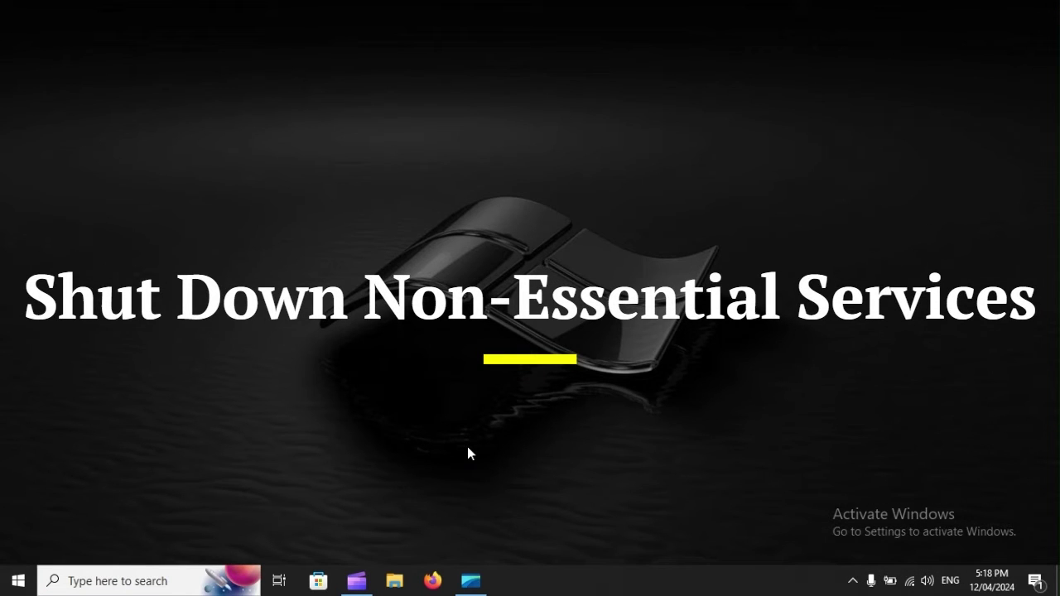
# Step: Run msconfig from the Run dialog to open System Configuration
pyautogui.press('super+r')
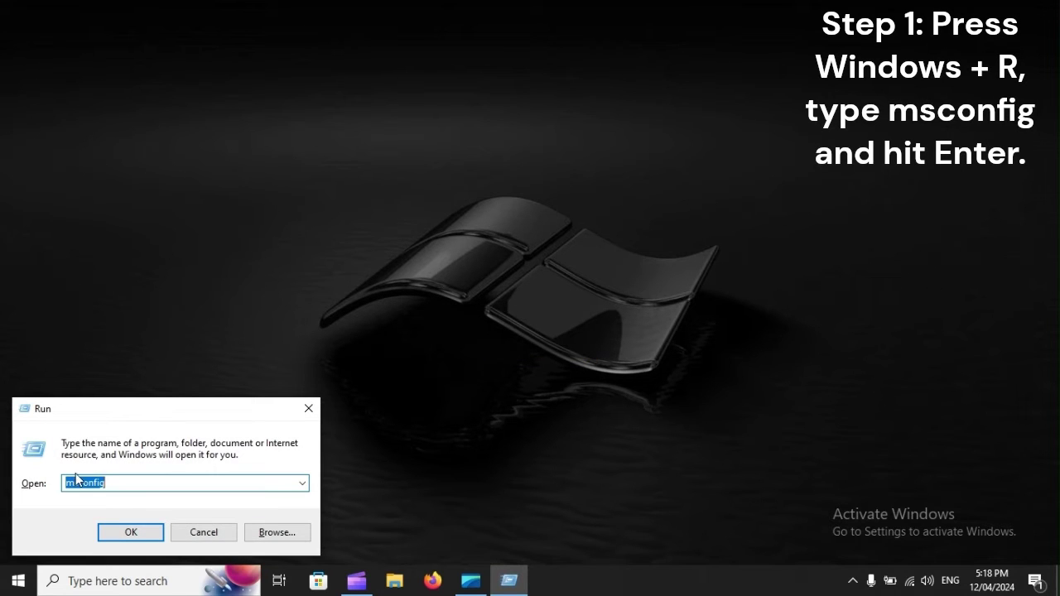
pyautogui.write('ms')
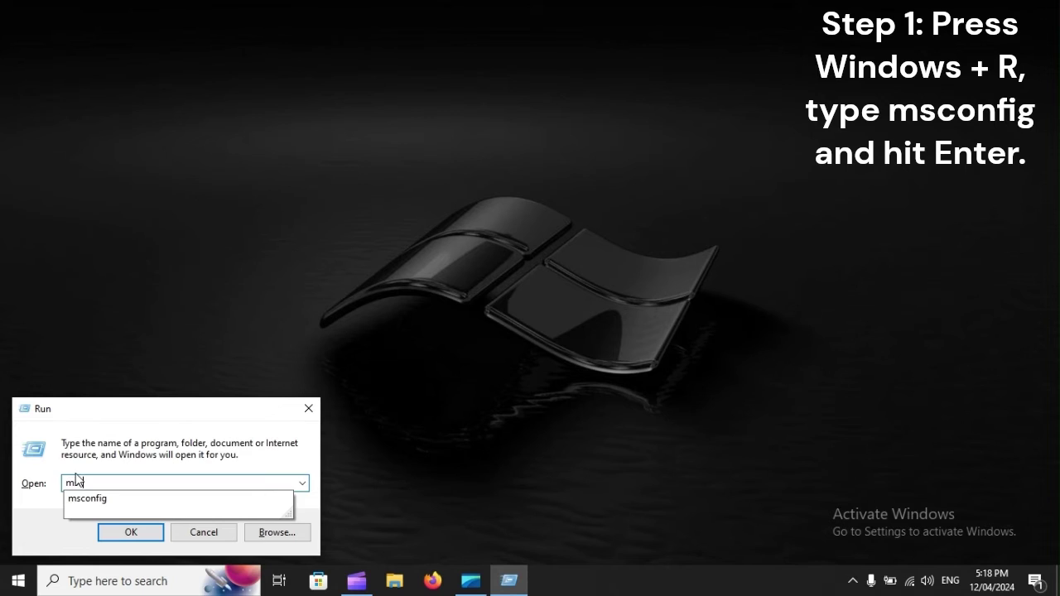
pyautogui.write('config')
pyautogui.press('Return')
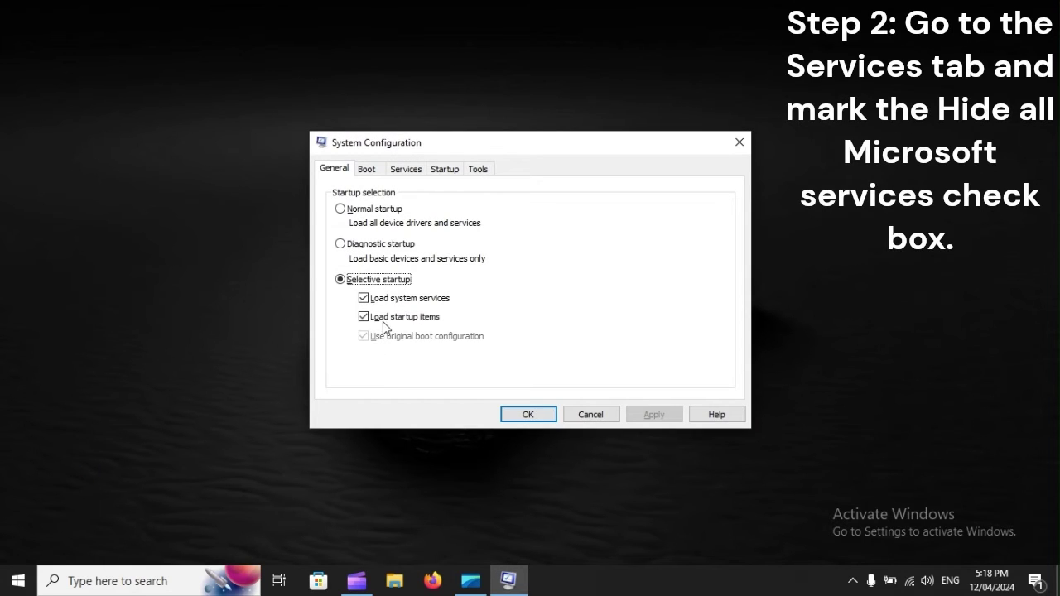
# Step: Tick Hide all Microsoft services on the Services tab, then bring up the Start menu
pyautogui.click(406, 170)
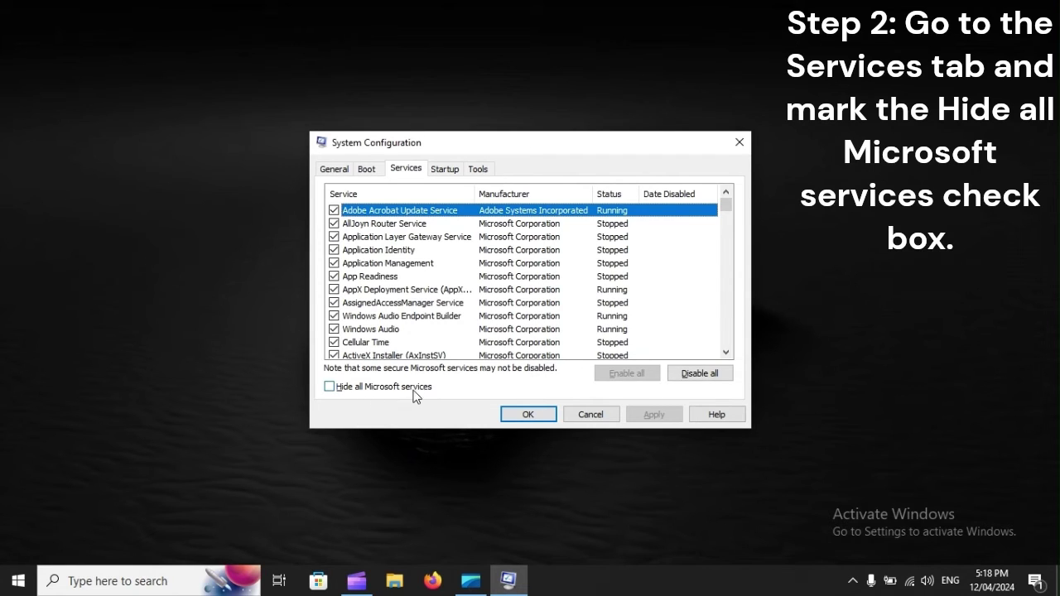
pyautogui.click(331, 387)
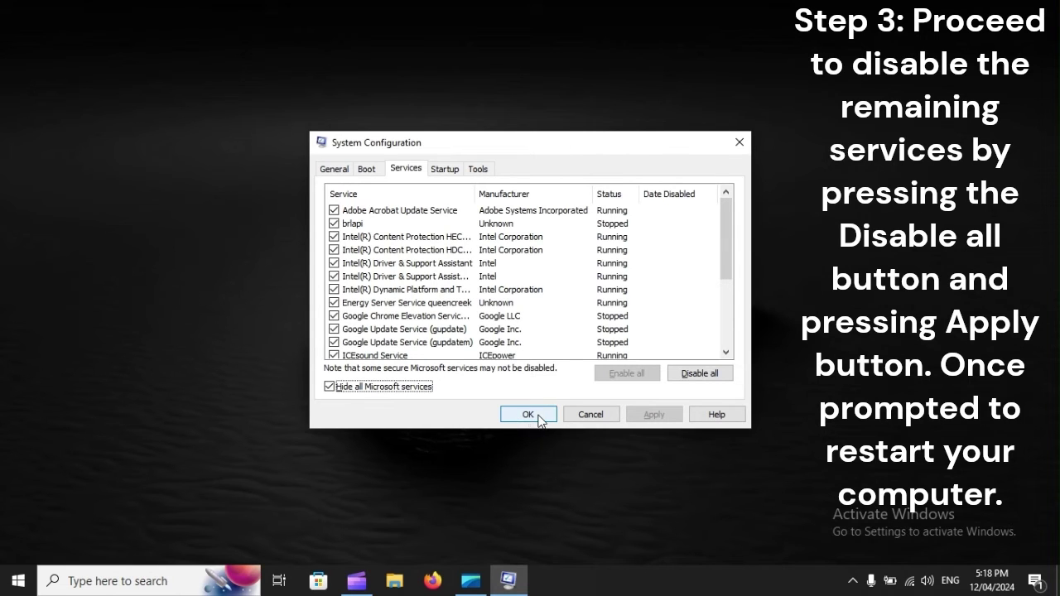
pyautogui.click(15, 580)
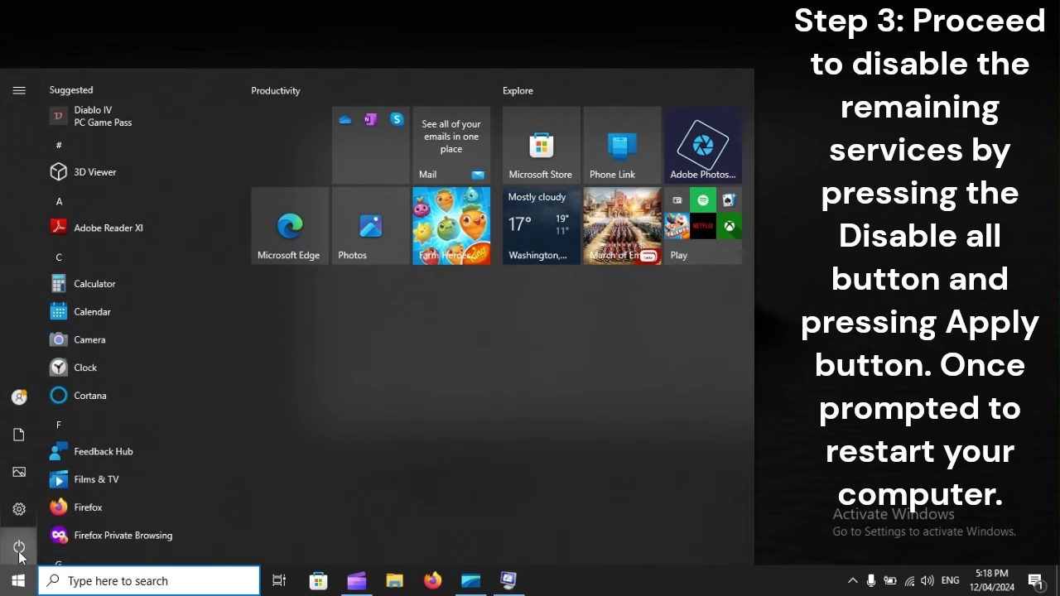
# Step: Restart the computer from the Start menu's Power options
pyautogui.click(19, 550)
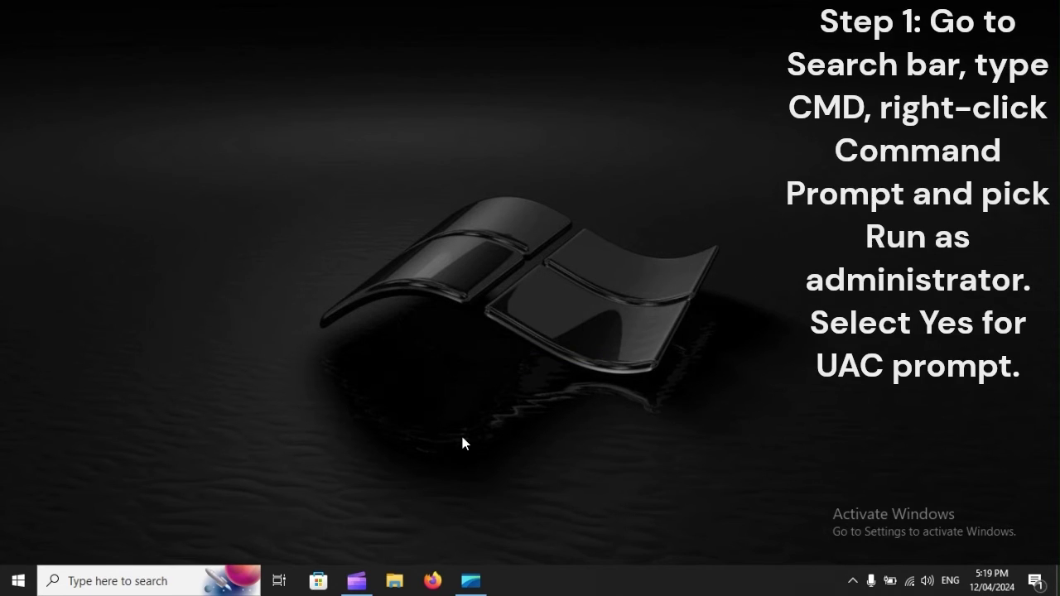
# Step: Search for cmd and run Command Prompt as administrator
pyautogui.click(116, 577)
pyautogui.write('c')
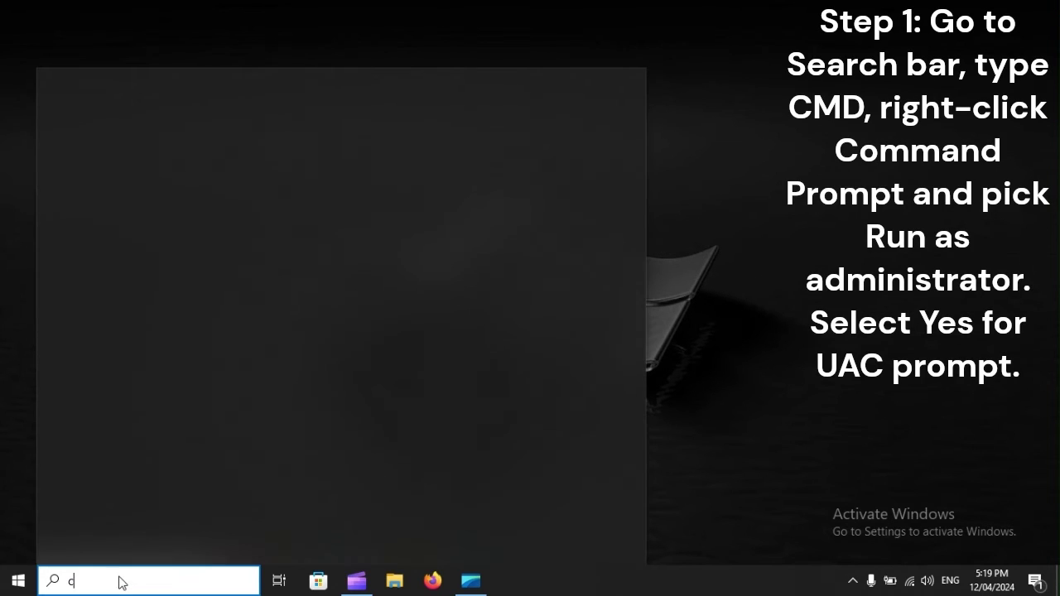
pyautogui.write('md')
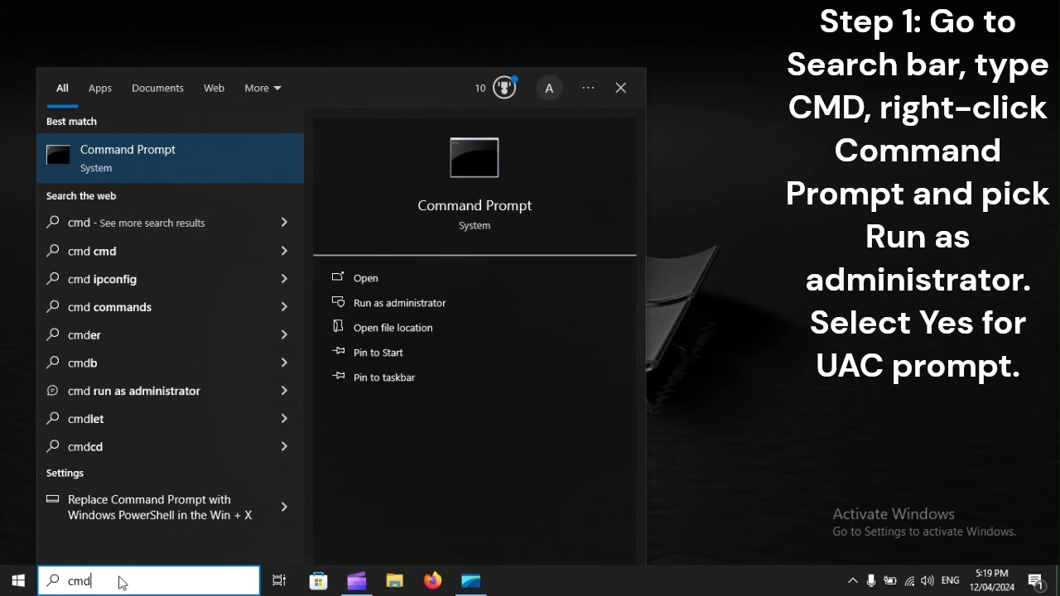
pyautogui.rightClick(211, 177)
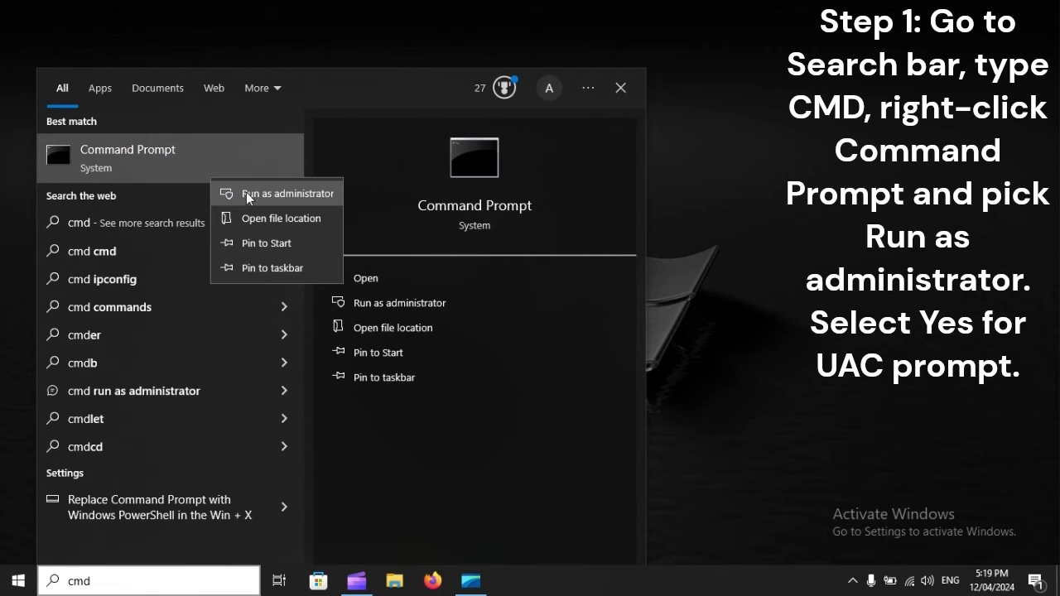
pyautogui.click(309, 193)
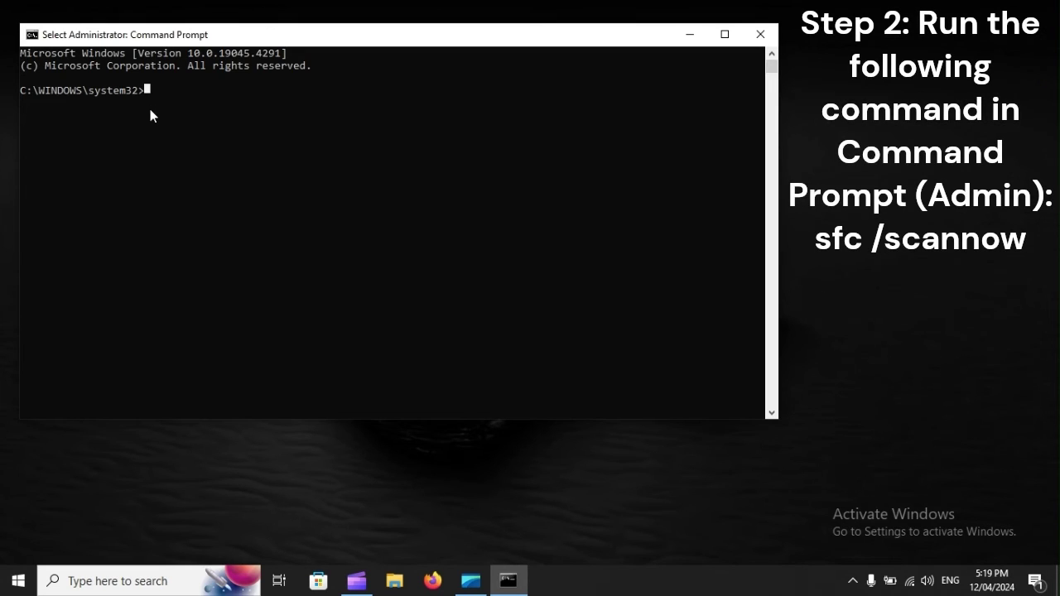
# Step: Enter sfc /scannow at the Administrator Command Prompt
pyautogui.write('s')
pyautogui.write('fc /scan')
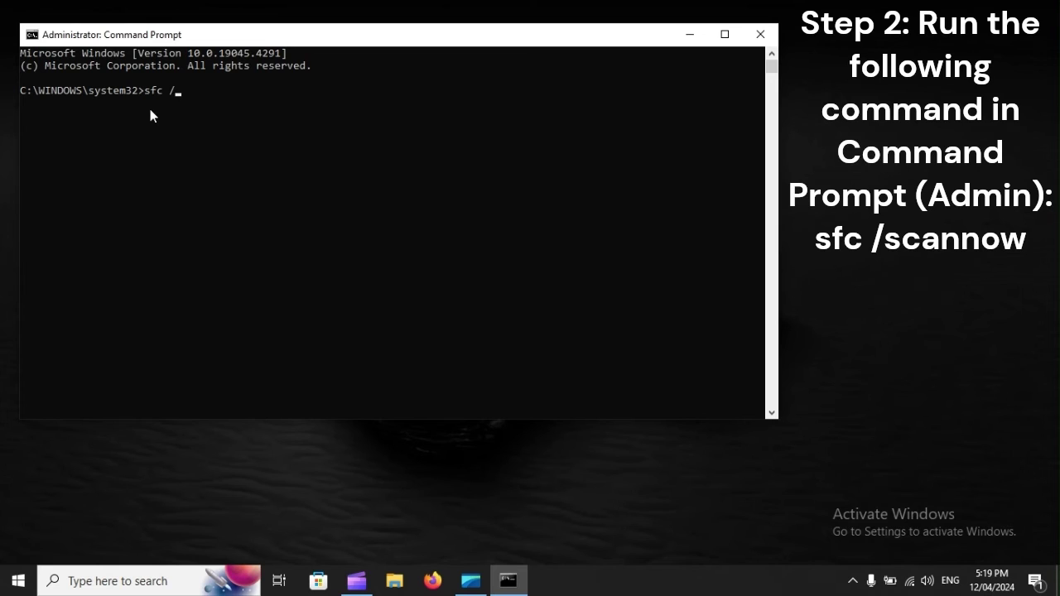
pyautogui.write('now')
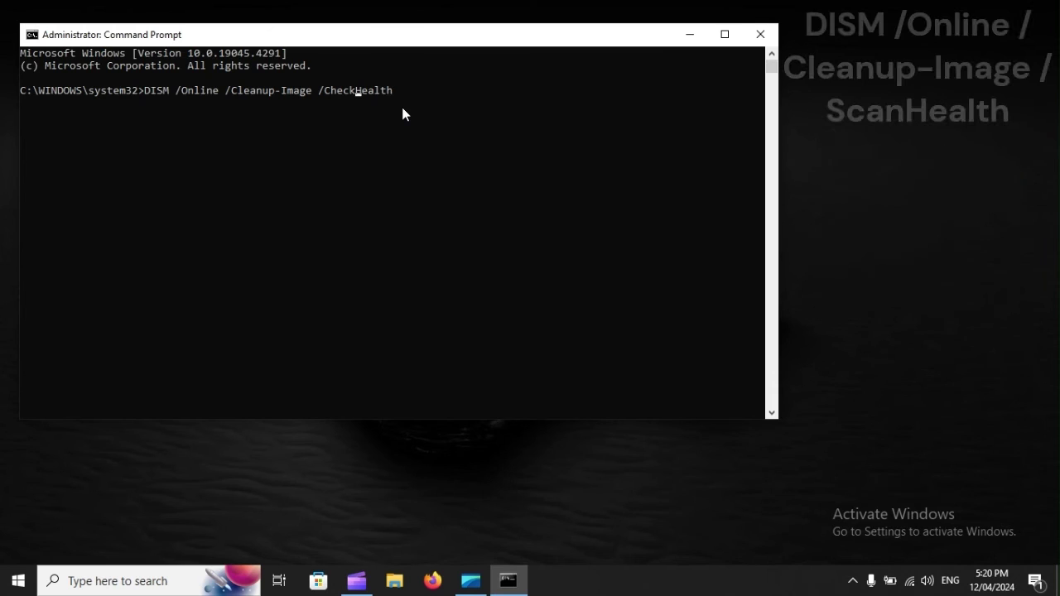
# Step: Edit the DISM health option from CheckHealth to ScanHealth, then toward RestoreHealth
pyautogui.press('Left')
pyautogui.press('Left')
pyautogui.press('Left')
pyautogui.press('Left')
pyautogui.press('Left')
pyautogui.press('Left')
pyautogui.press('BackSpace')
pyautogui.press('BackSpace')
pyautogui.press('BackSpace')
pyautogui.press('BackSpace')
pyautogui.press('BackSpace')
pyautogui.write('Scan')
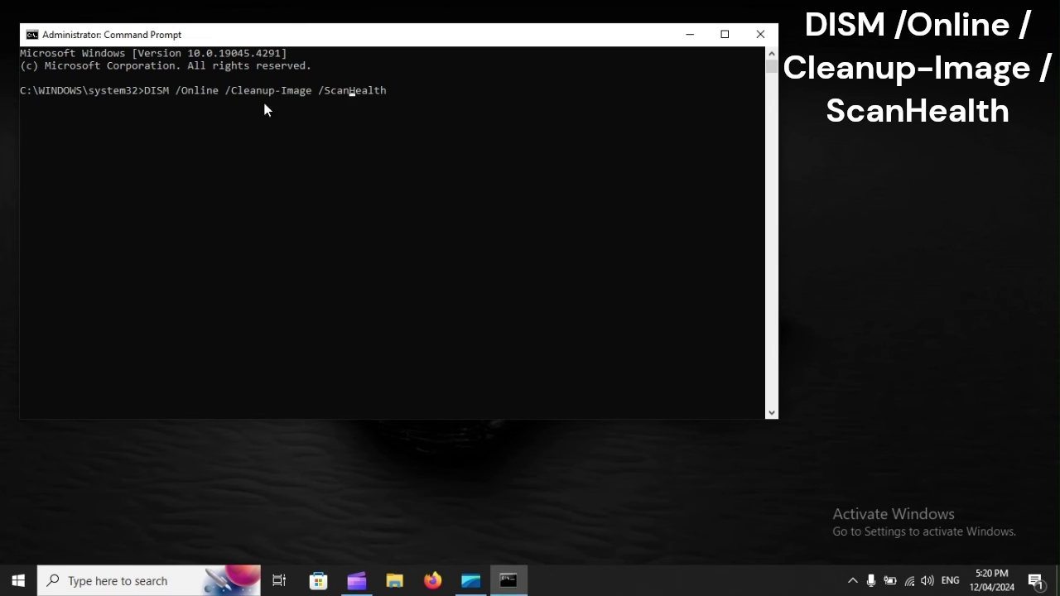
pyautogui.press('BackSpace')
pyautogui.press('BackSpace')
pyautogui.press('BackSpace')
pyautogui.press('BackSpace')
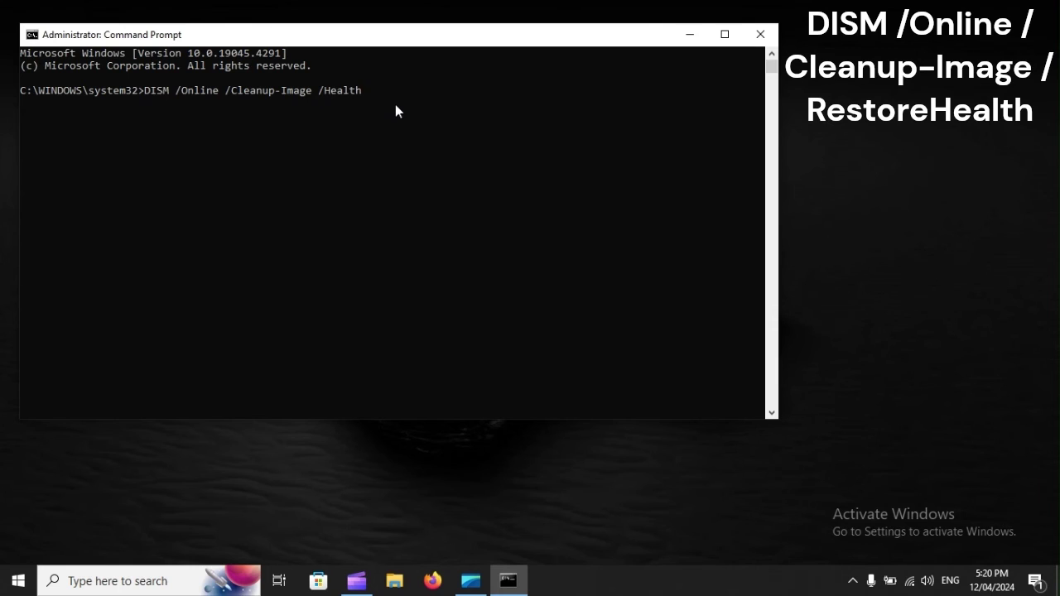
pyautogui.write('Restore')
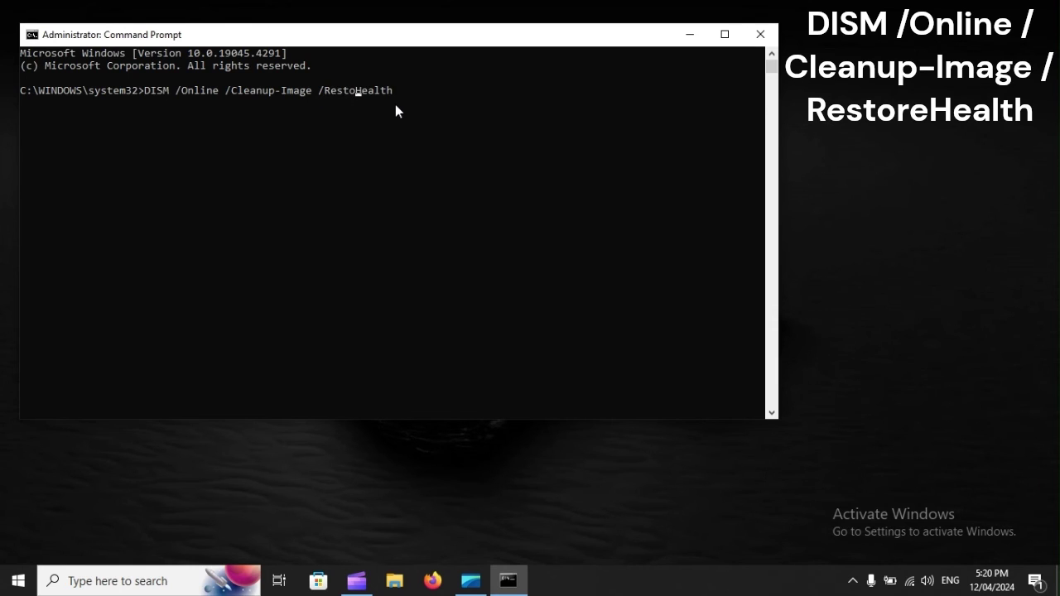